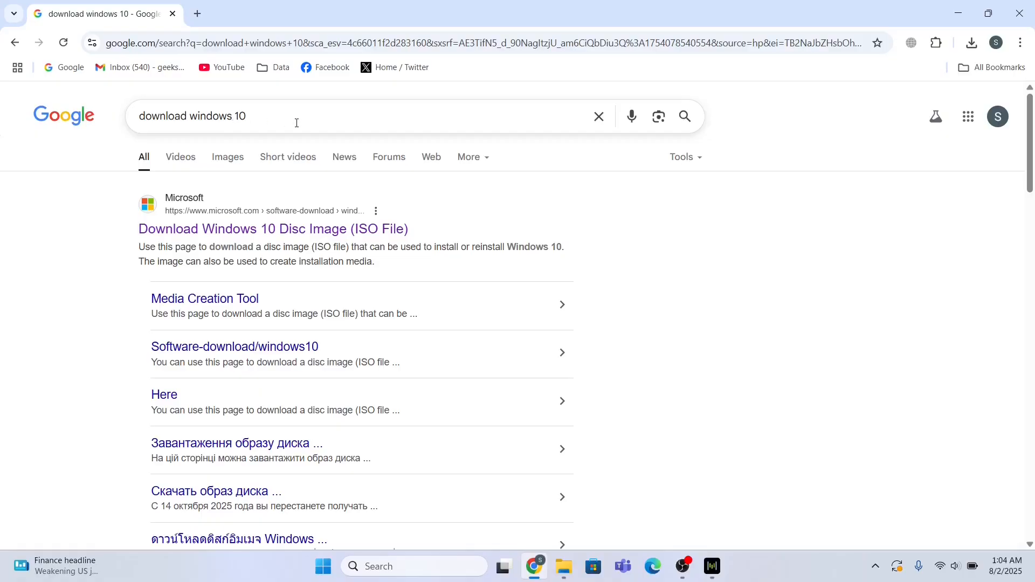
- Open Microsoft's Download Windows 10 page in a new tab and download the media creation tool
{"action": "right_click", "coordinate": [234, 237]}
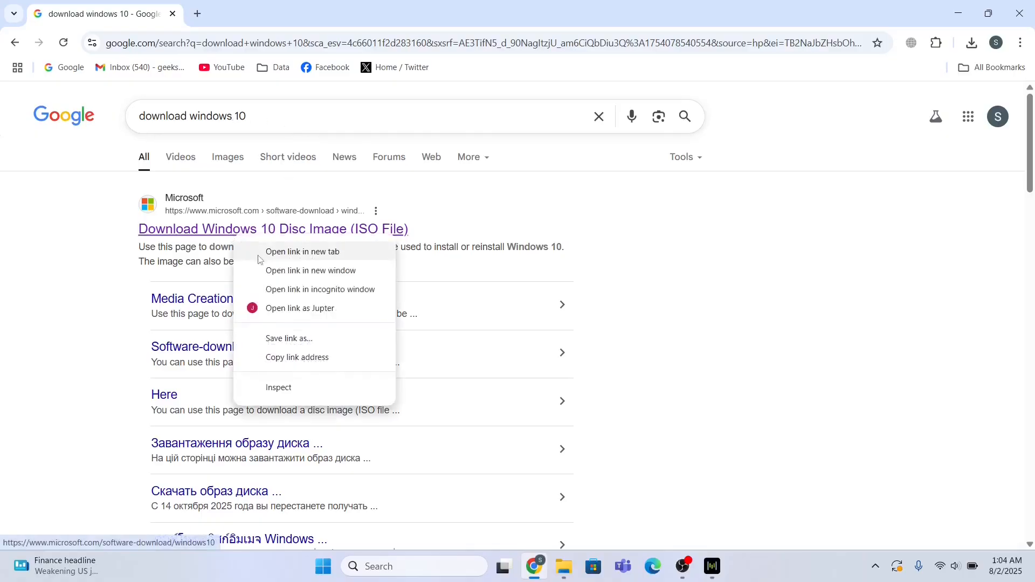
{"action": "left_click", "coordinate": [302, 251]}
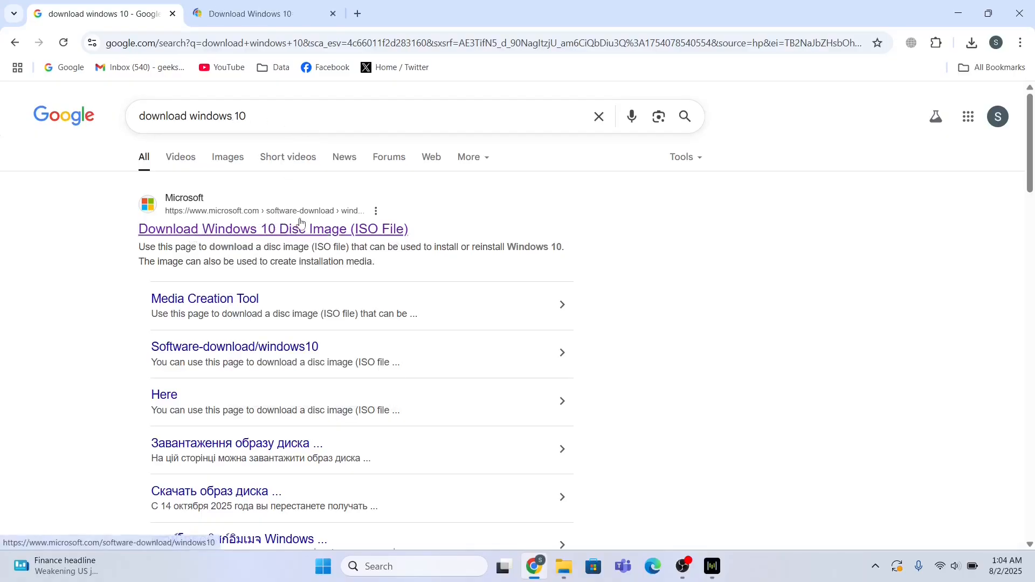
{"action": "left_click", "coordinate": [248, 13]}
{"action": "scroll", "coordinate": [434, 320], "scroll_direction": "down", "scroll_amount": 1}
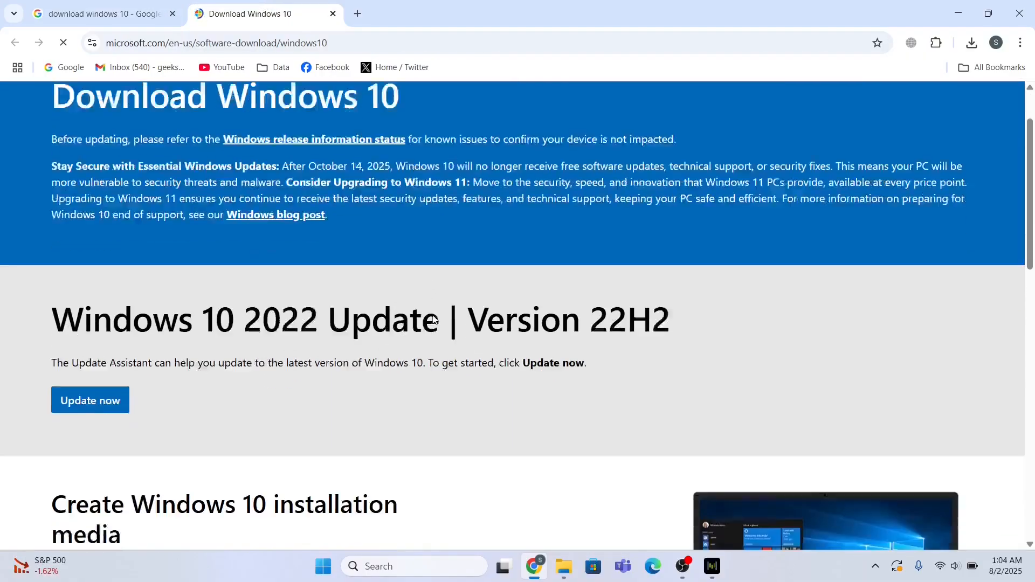
{"action": "scroll", "coordinate": [433, 319], "scroll_direction": "down", "scroll_amount": 5}
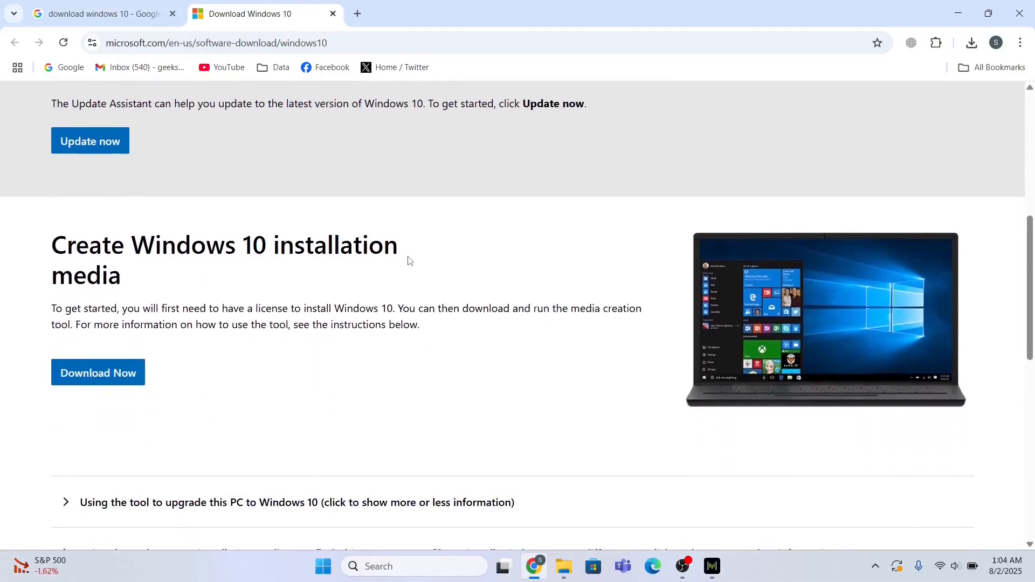
{"action": "left_click", "coordinate": [111, 380]}
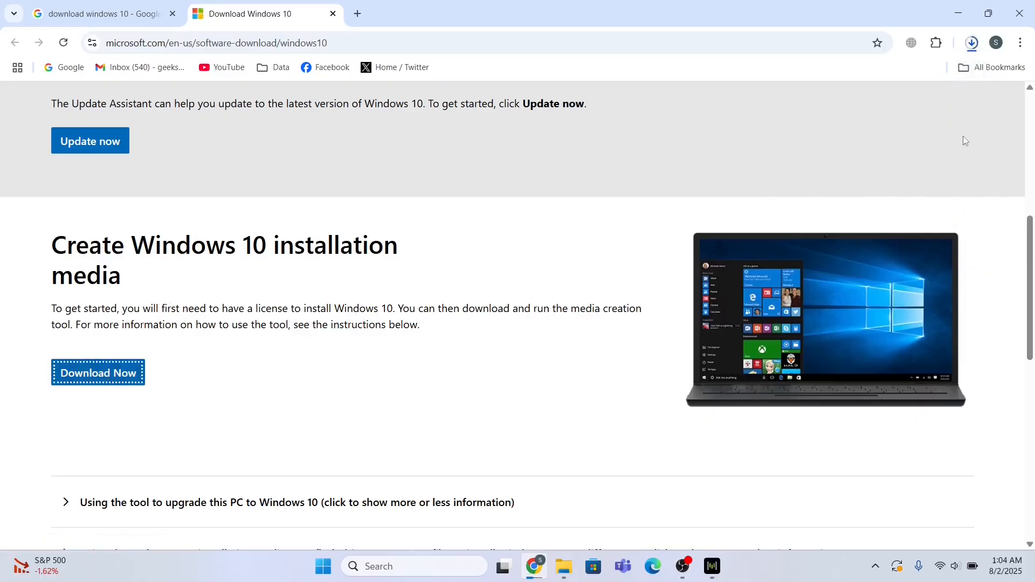
- Show the finished MediaCreationTool_22H2 (1).exe download in its Downloads folder
{"action": "left_click", "coordinate": [972, 43]}
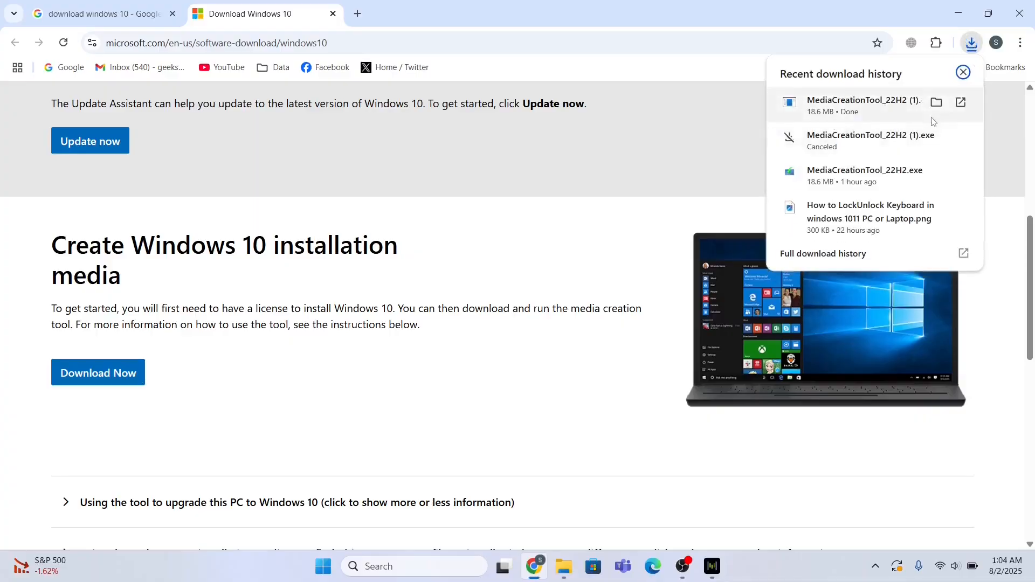
{"action": "right_click", "coordinate": [847, 105]}
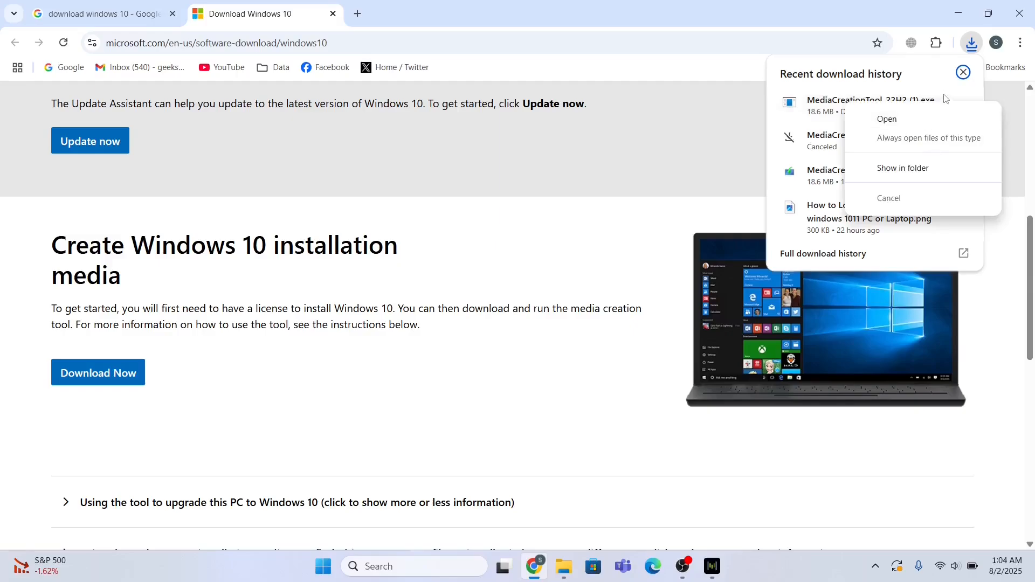
{"action": "left_click", "coordinate": [926, 76]}
- Run MediaCreationTool_22H2 (1) as administrator, then minimize Explorer and Chrome
{"action": "left_click", "coordinate": [939, 109]}
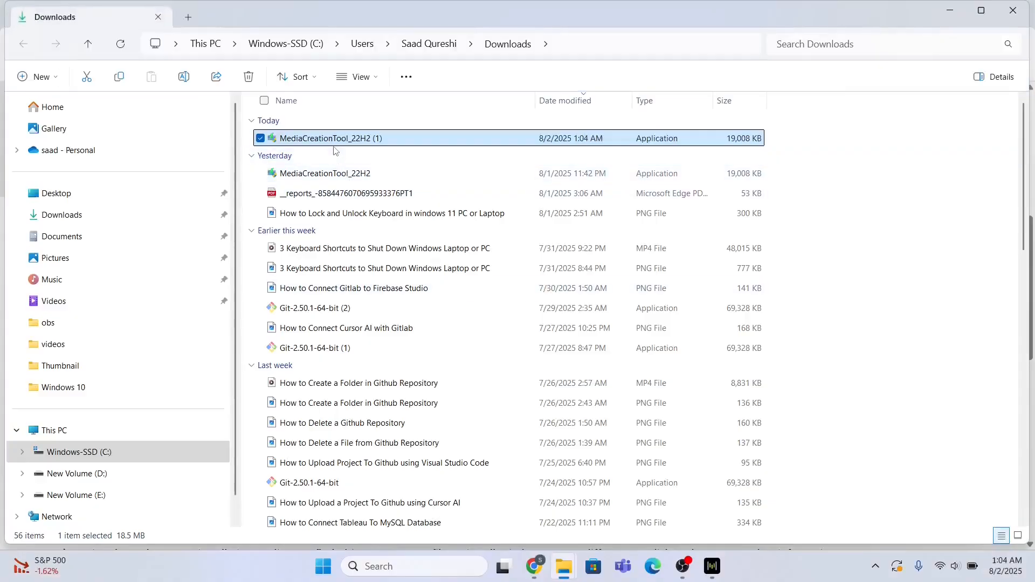
{"action": "right_click", "coordinate": [325, 141]}
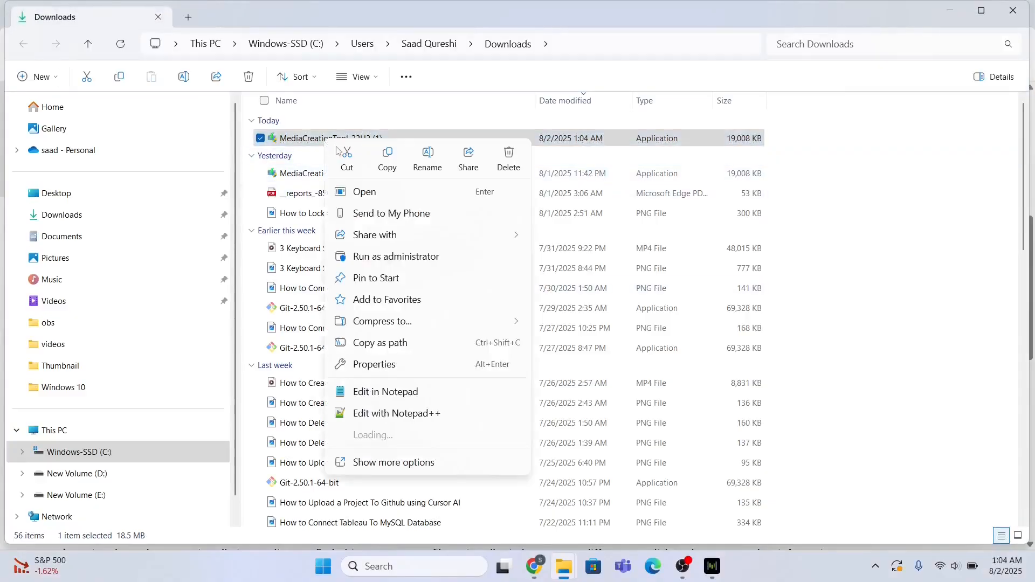
{"action": "left_click", "coordinate": [398, 257]}
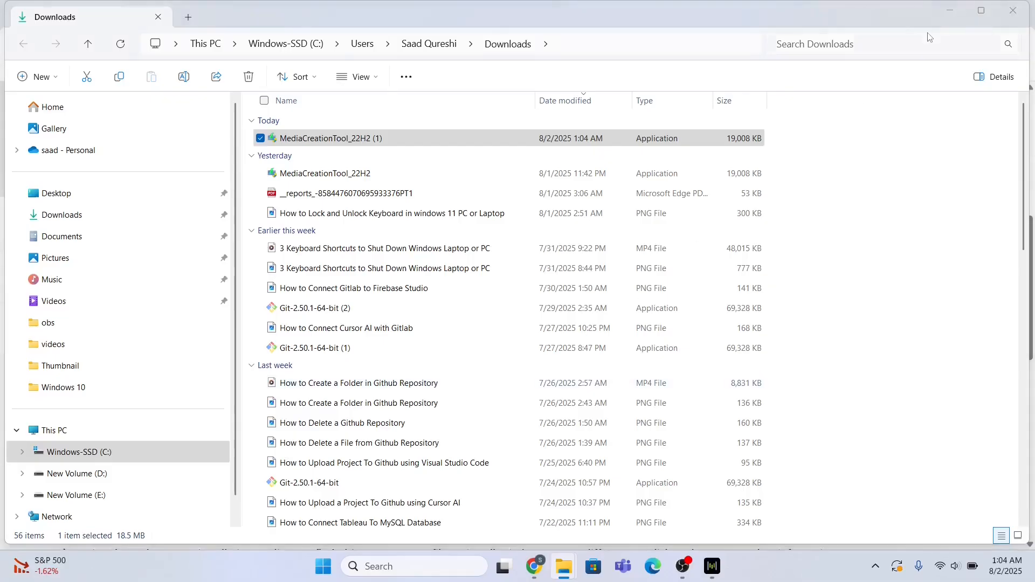
{"action": "left_click", "coordinate": [956, 9]}
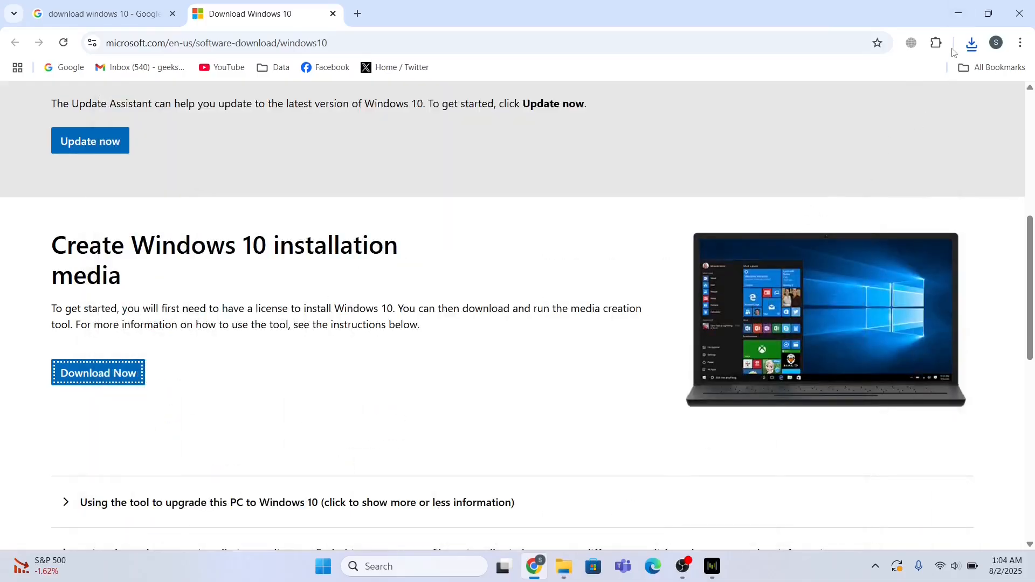
{"action": "left_click", "coordinate": [958, 13]}
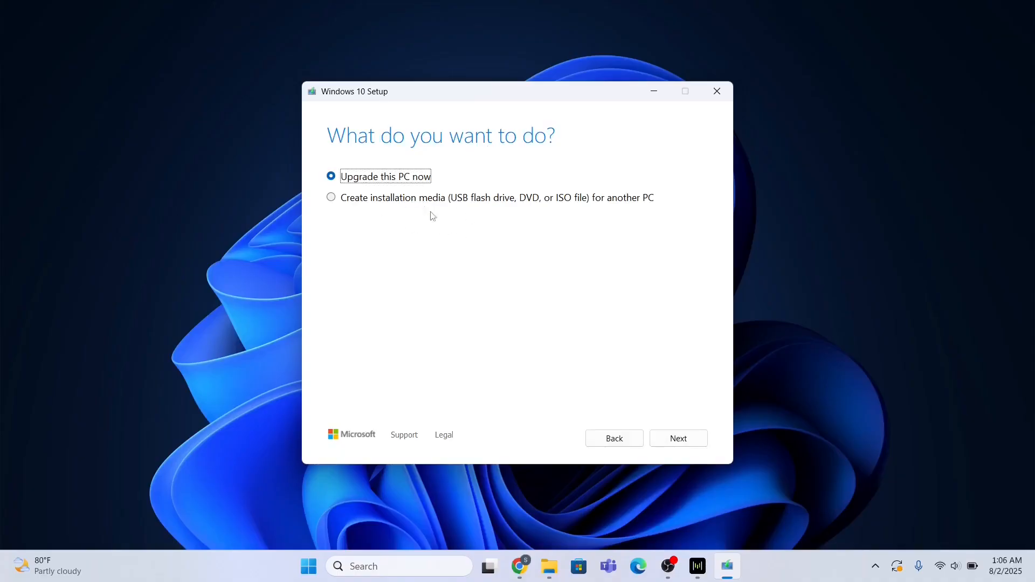
- Choose Create installation media with English (United States), Windows 10 and 64-bit (x64) set manually
{"action": "left_click", "coordinate": [331, 199]}
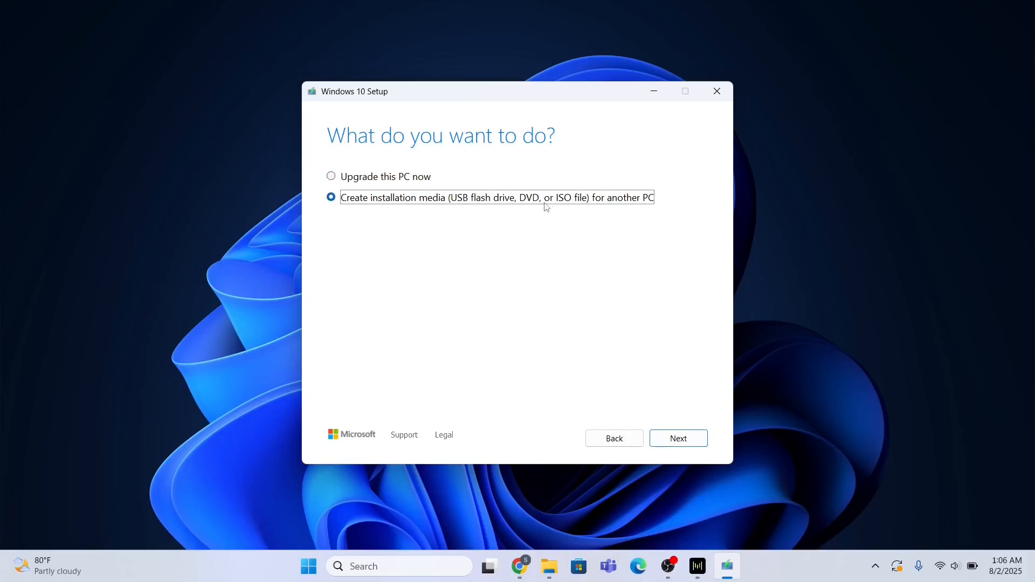
{"action": "left_click", "coordinate": [687, 439]}
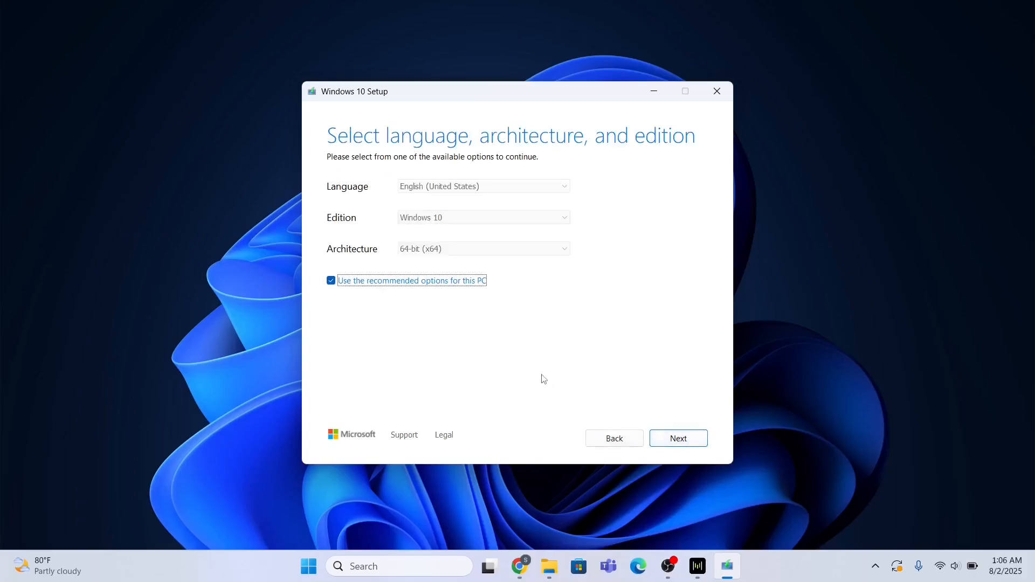
{"action": "left_click", "coordinate": [331, 281]}
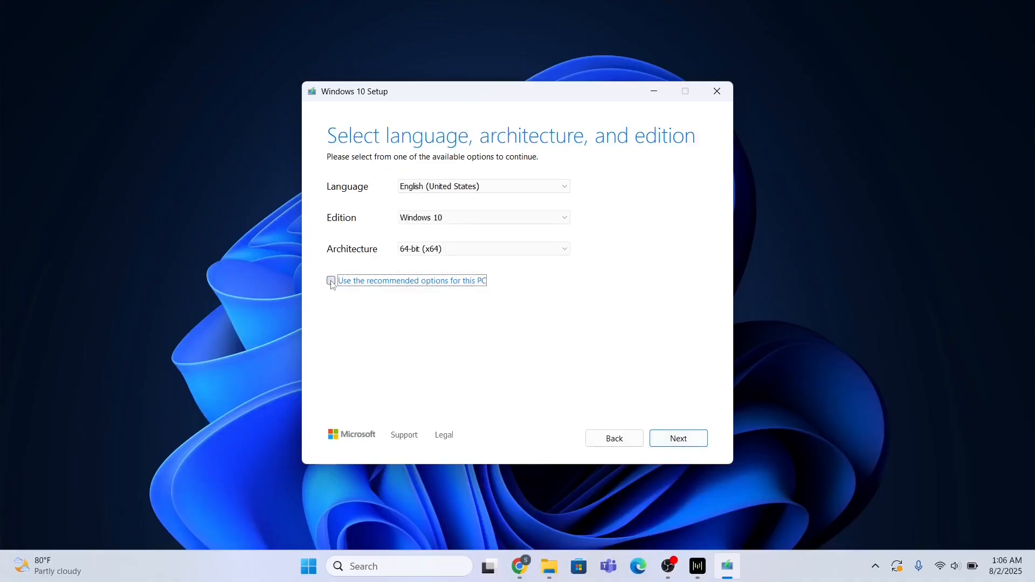
{"action": "left_click", "coordinate": [457, 251]}
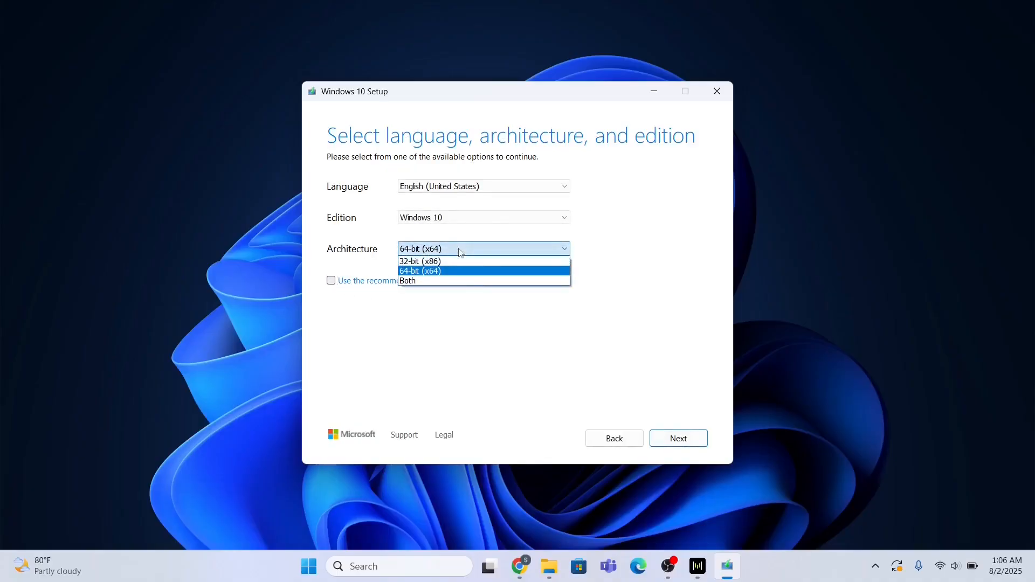
{"action": "left_click", "coordinate": [459, 251]}
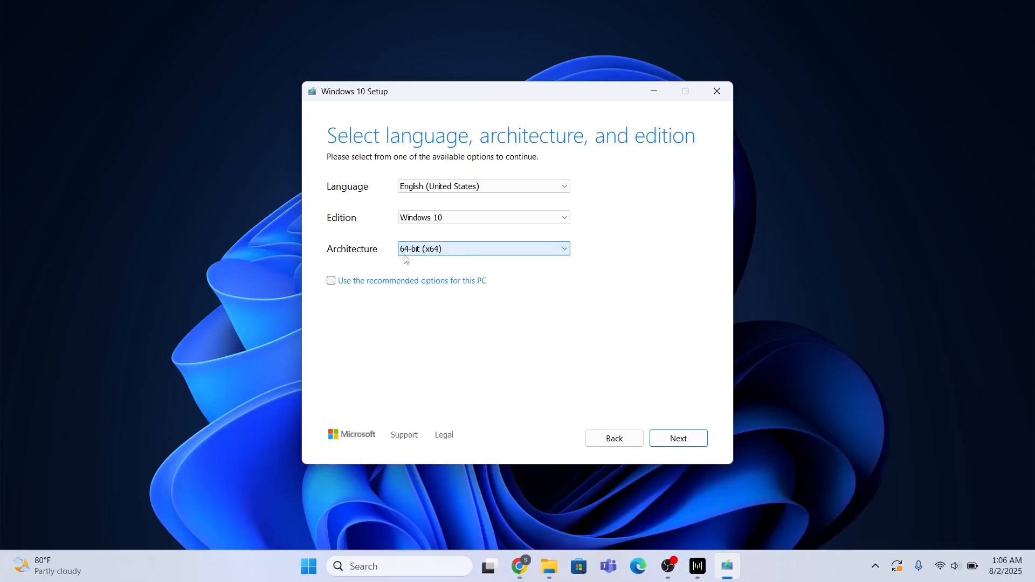
{"action": "left_click", "coordinate": [439, 220]}
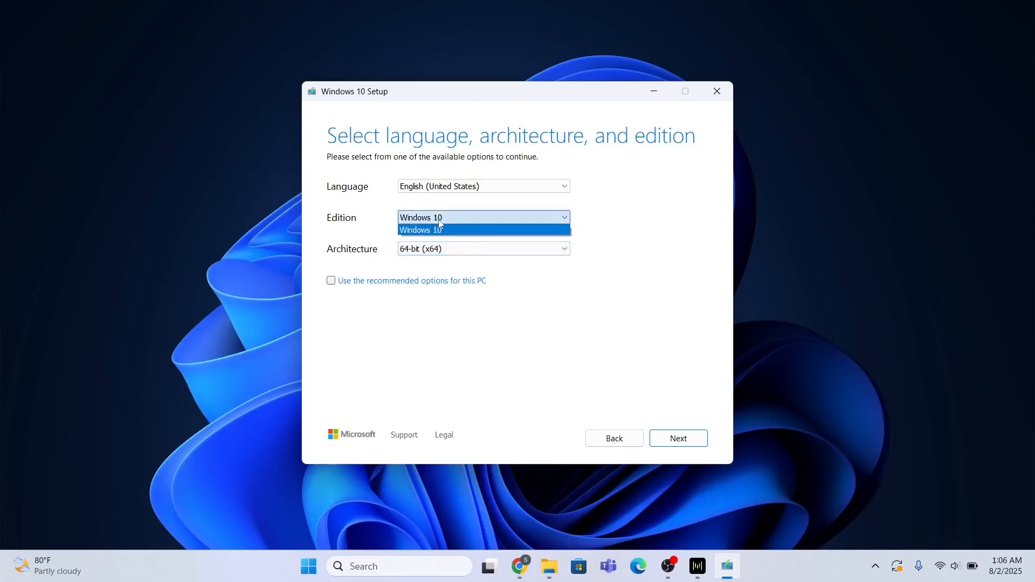
{"action": "left_click", "coordinate": [440, 229]}
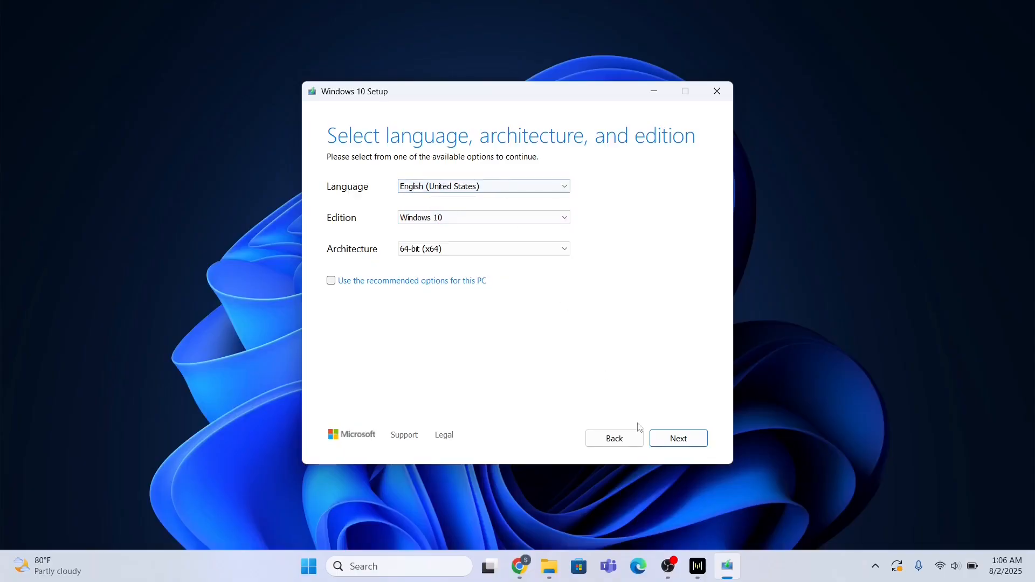
- Choose an ISO file as the installation media
{"action": "left_click", "coordinate": [679, 439]}
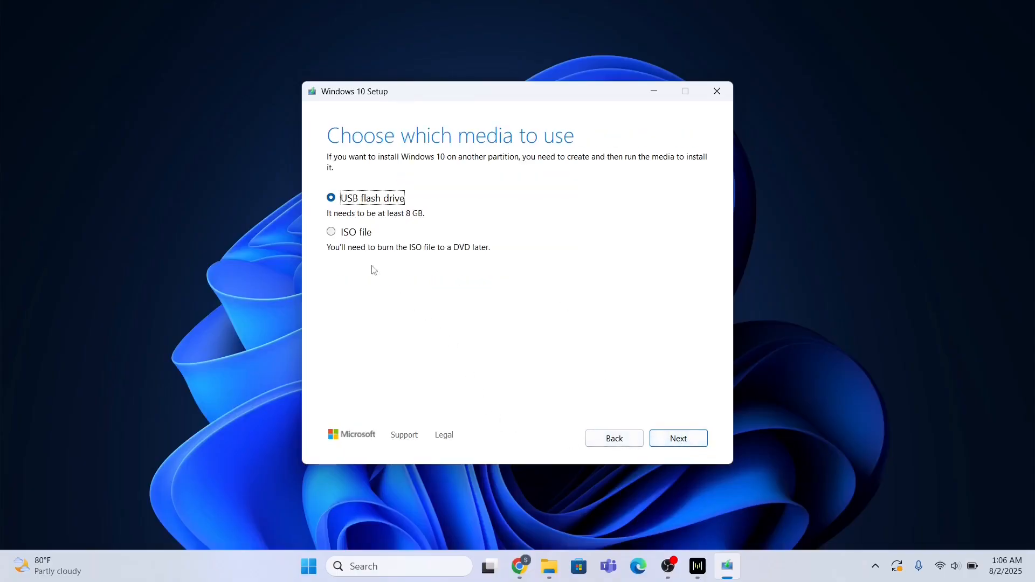
{"action": "left_click", "coordinate": [331, 233]}
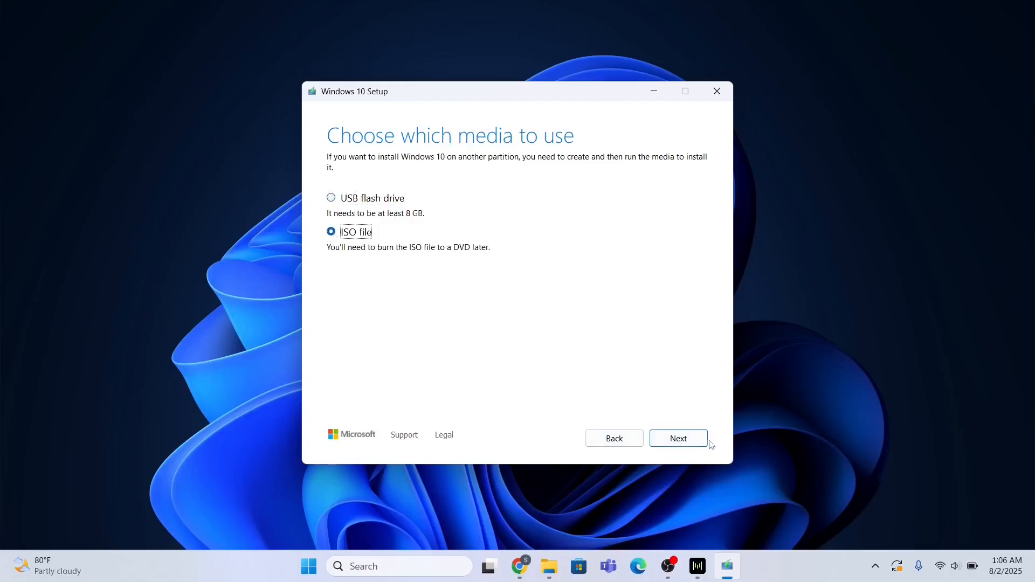
{"action": "left_click", "coordinate": [680, 439]}
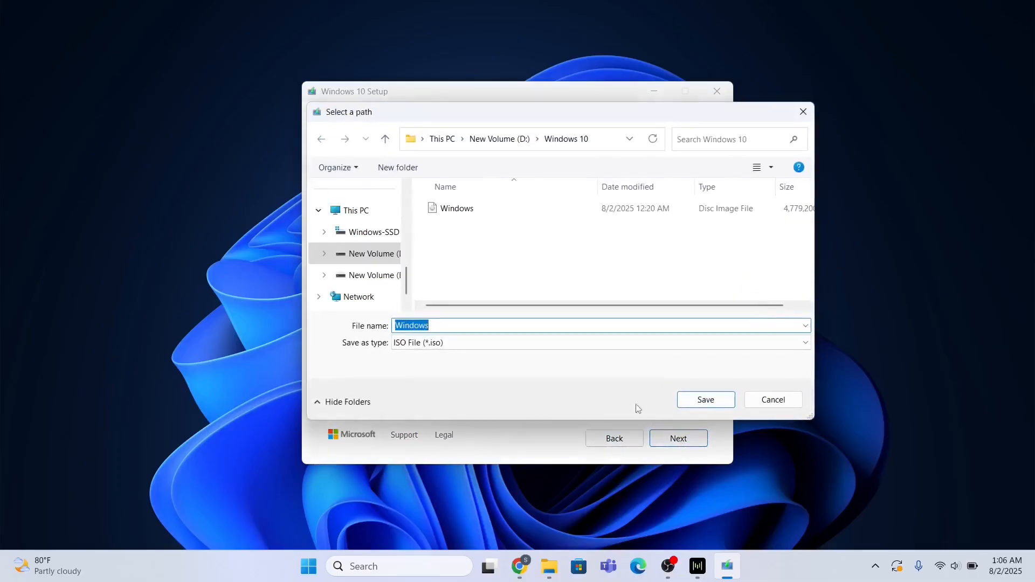
- Save the ISO as Windows in E:\Windows 10 and start the download
{"action": "left_click", "coordinate": [390, 278]}
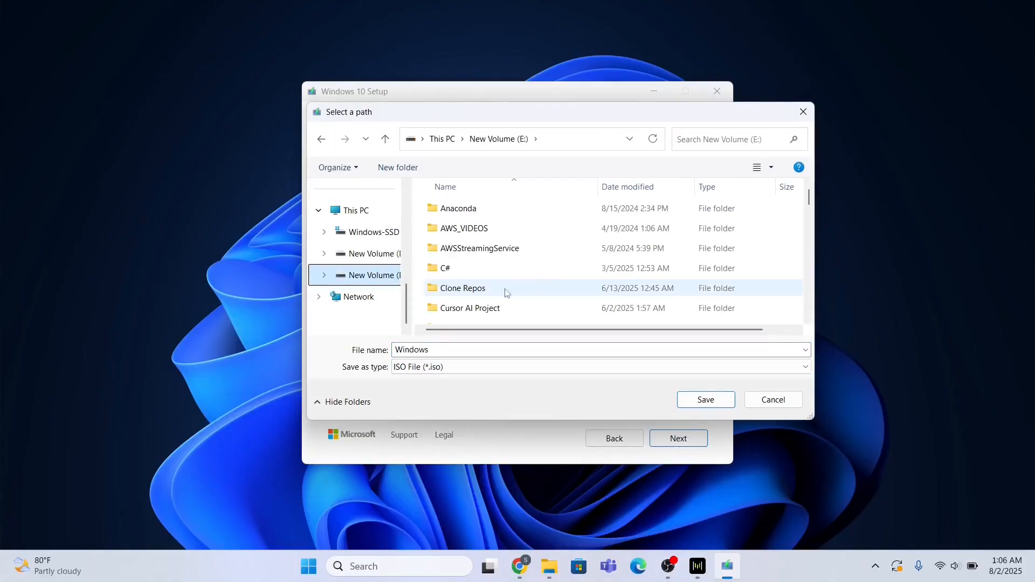
{"action": "left_click", "coordinate": [482, 291]}
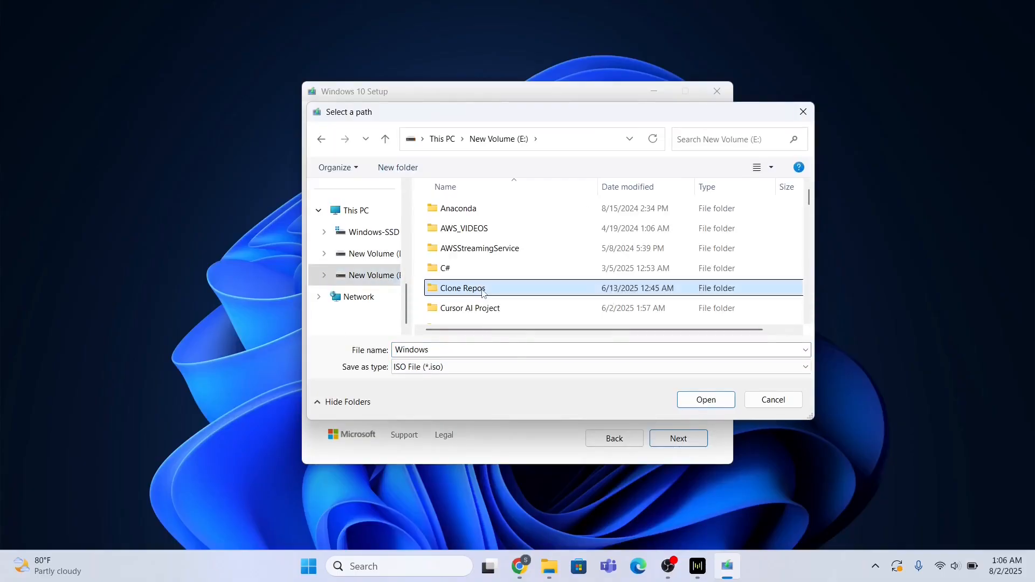
{"action": "key", "text": "w"}
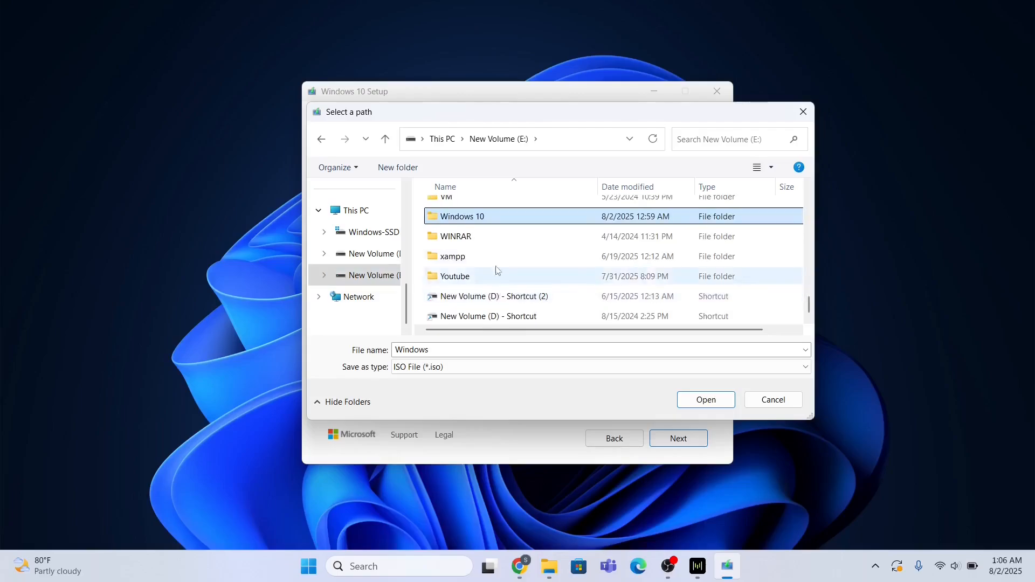
{"action": "double_click", "coordinate": [476, 221]}
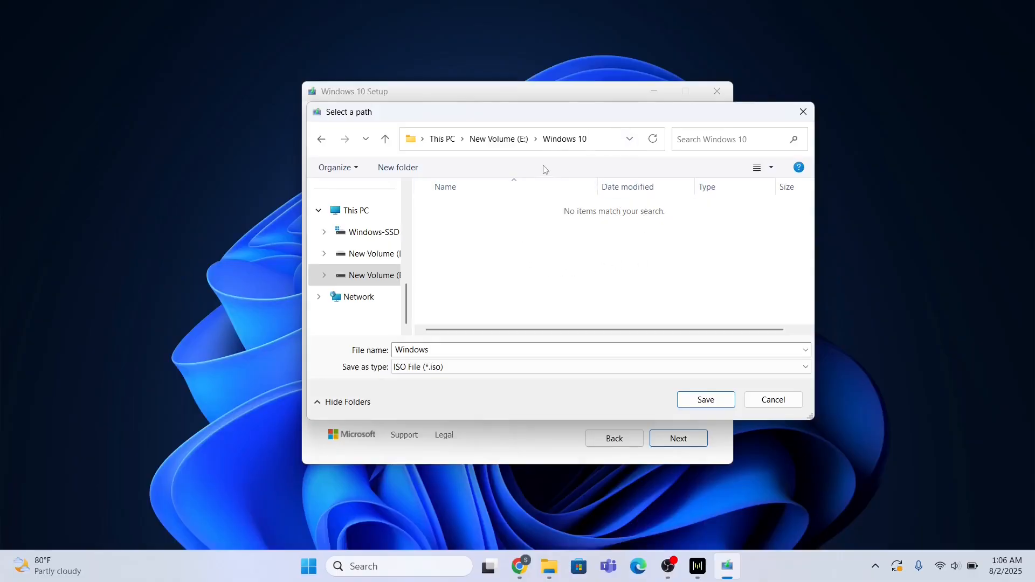
{"action": "left_click", "coordinate": [706, 401]}
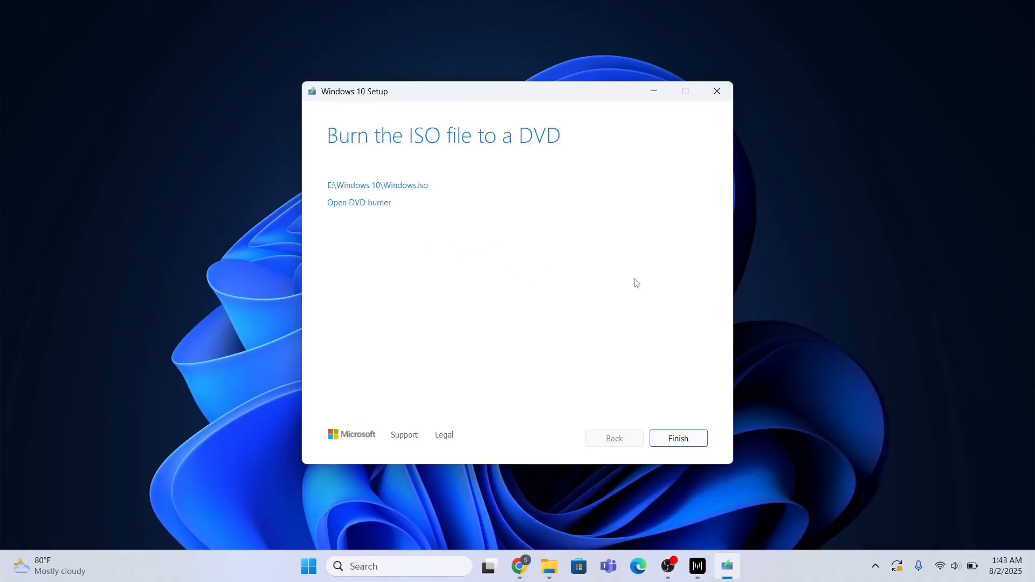
- Finish creating E:\Windows 10\Windows.iso and close Windows 10 Setup
{"action": "left_click", "coordinate": [678, 439]}
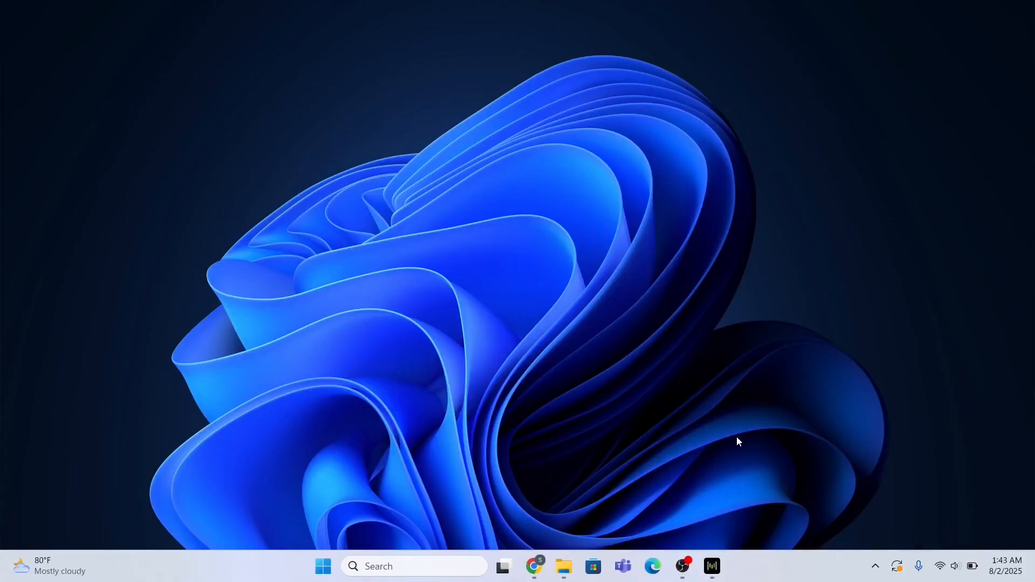
- Open E:\Windows 10 and check the Windows ISO's properties show 4.55 GB
{"action": "left_click", "coordinate": [565, 560]}
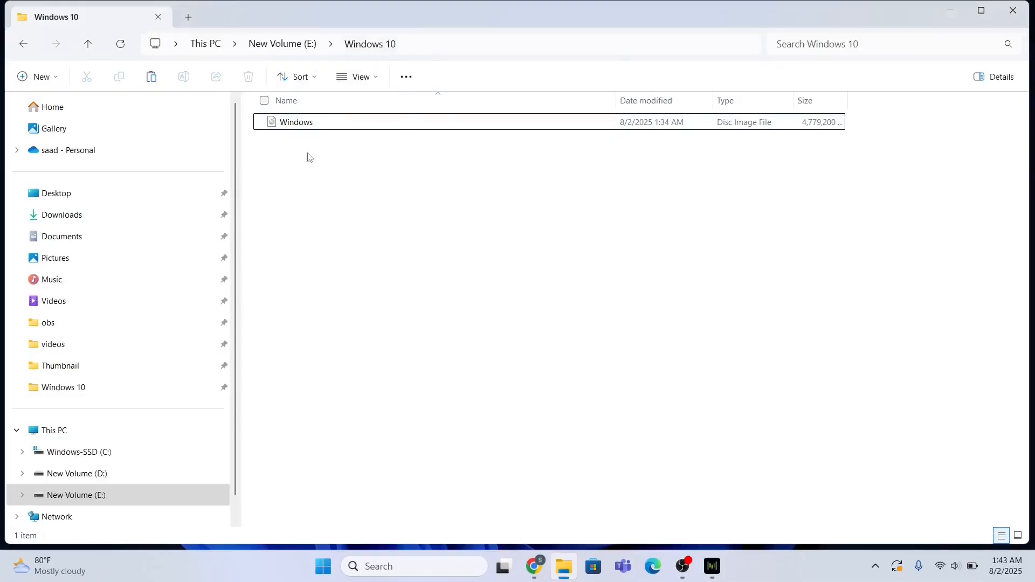
{"action": "right_click", "coordinate": [298, 132]}
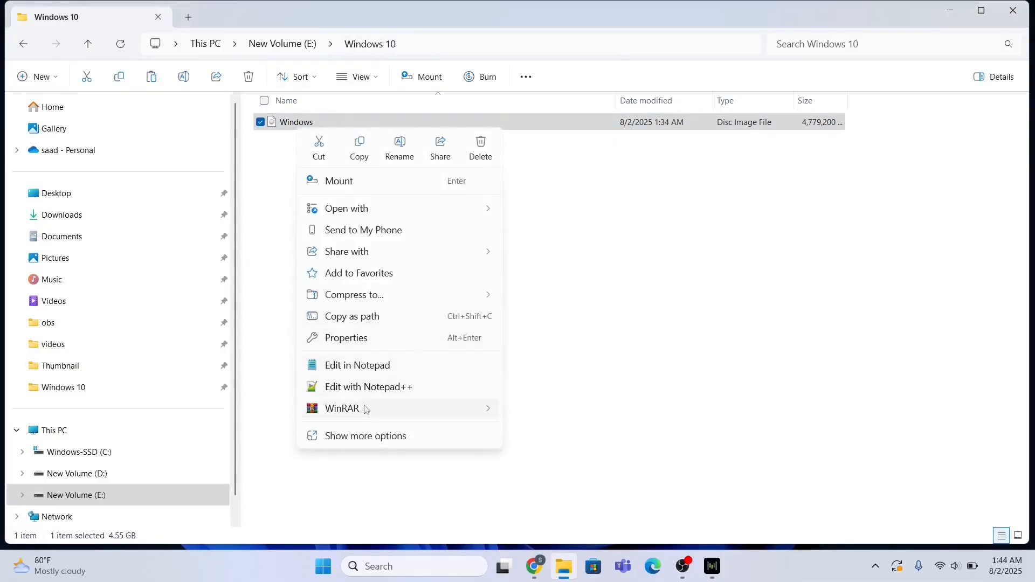
{"action": "left_click", "coordinate": [356, 339]}
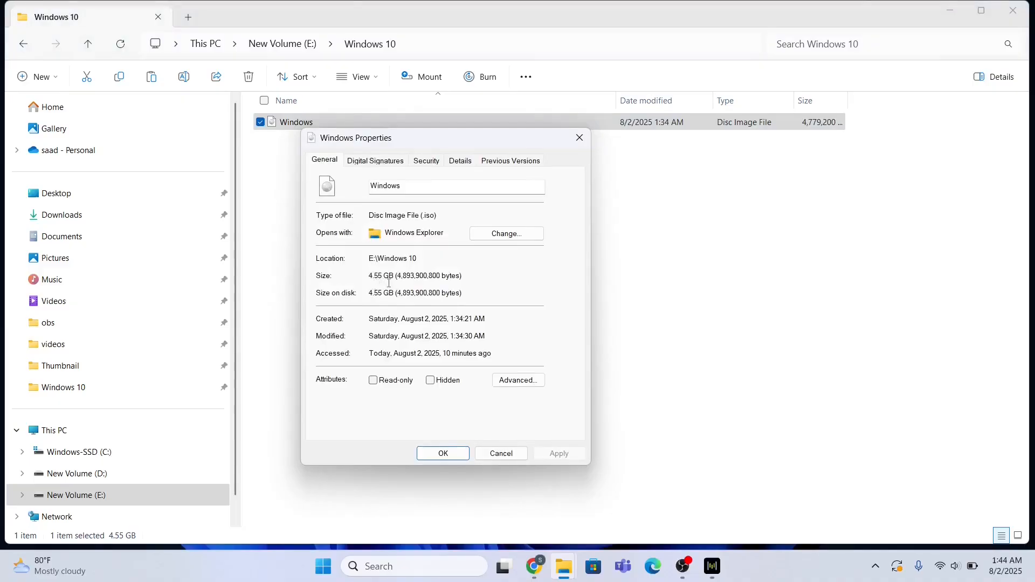
{"action": "left_click", "coordinate": [501, 455]}
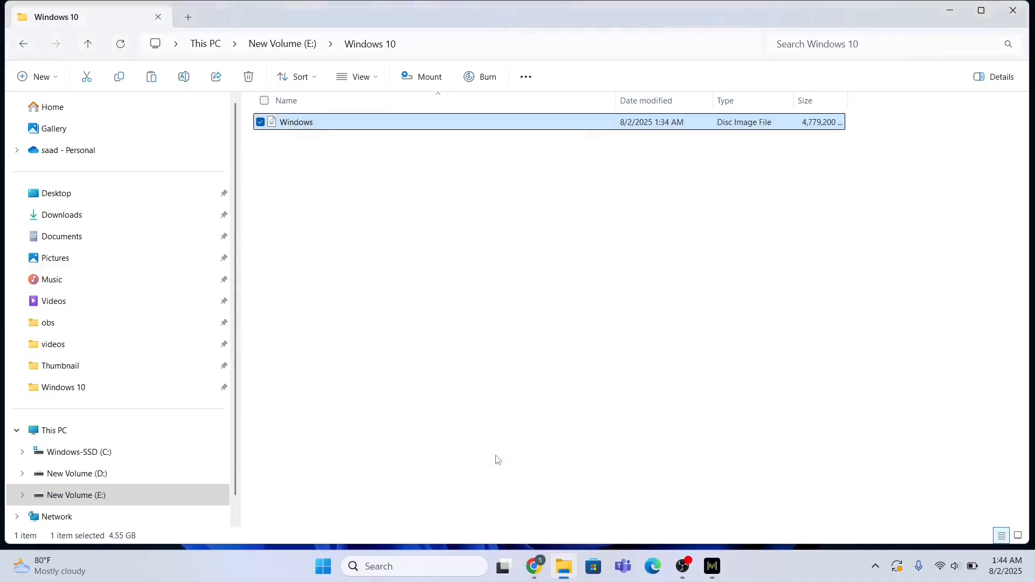
- Launch Oracle VirtualBox from Windows Search and start a new virtual machine
{"action": "left_click", "coordinate": [415, 574]}
{"action": "type", "text": "o"}
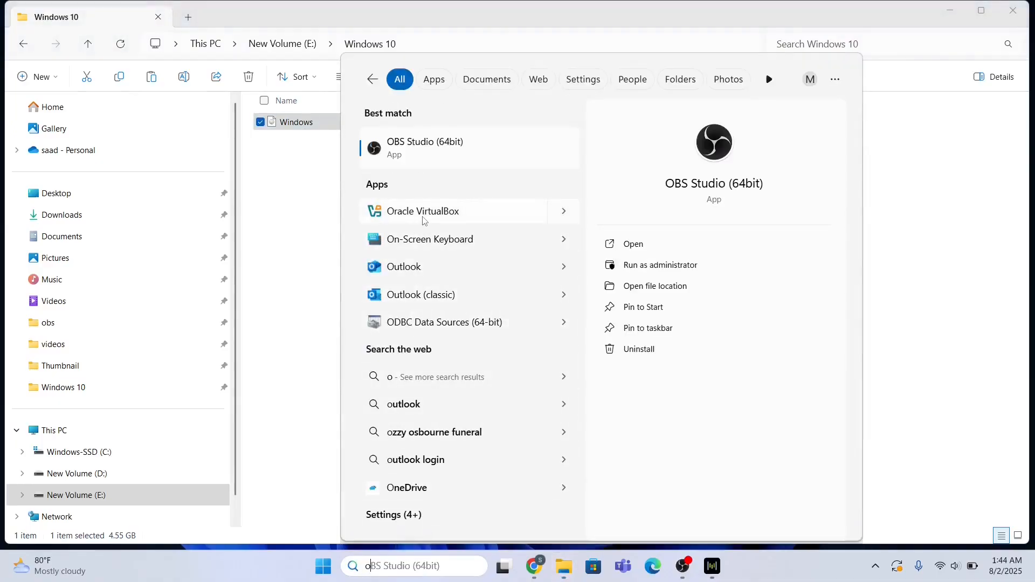
{"action": "key", "text": "Escape"}
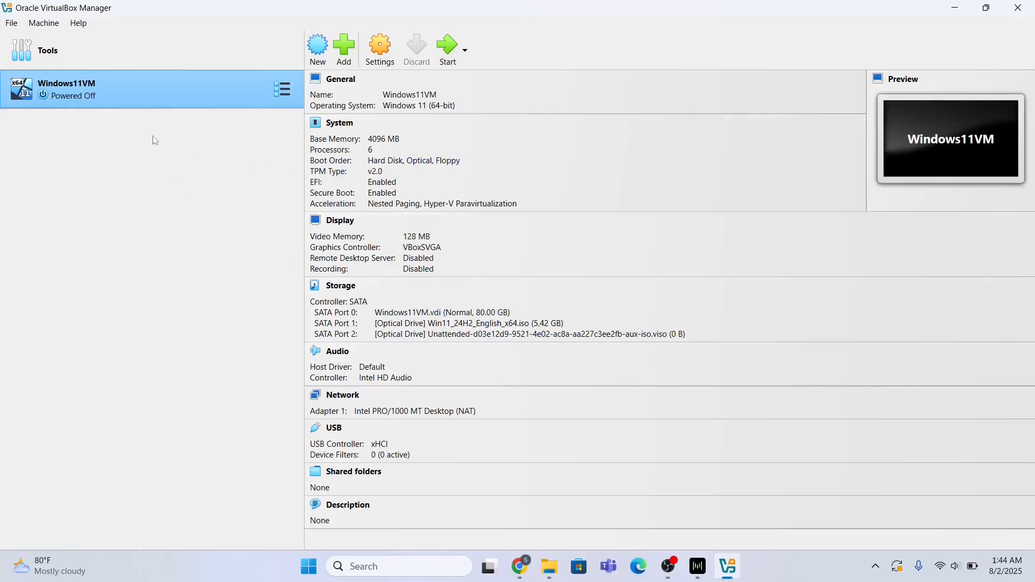
{"action": "left_click", "coordinate": [317, 54]}
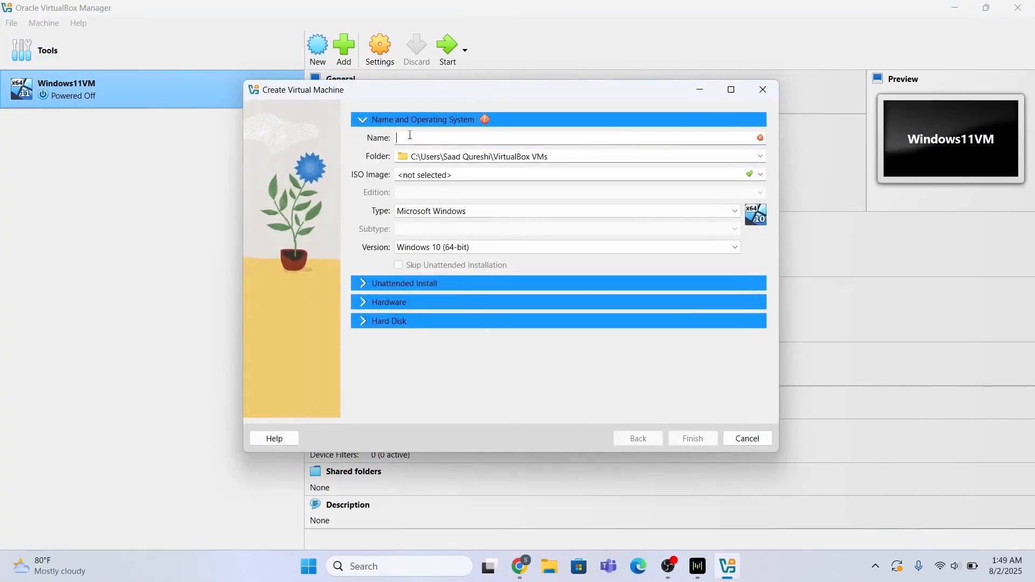
- Name the machine WVM, select E:\Windows 10\Windows.iso, and expand Unattended Install
{"action": "type", "text": "WVM"}
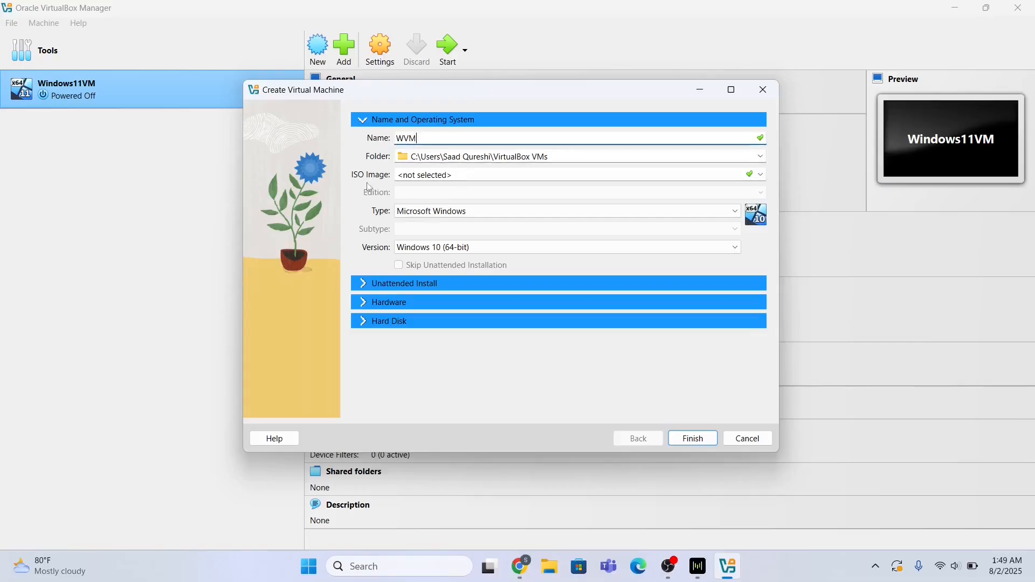
{"action": "left_click", "coordinate": [760, 175]}
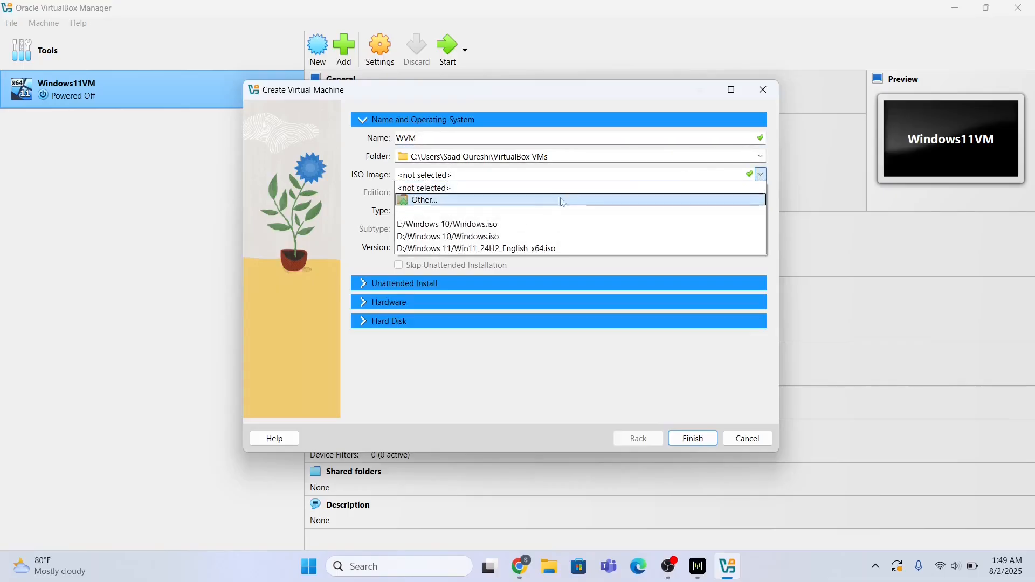
{"action": "left_click", "coordinate": [533, 204]}
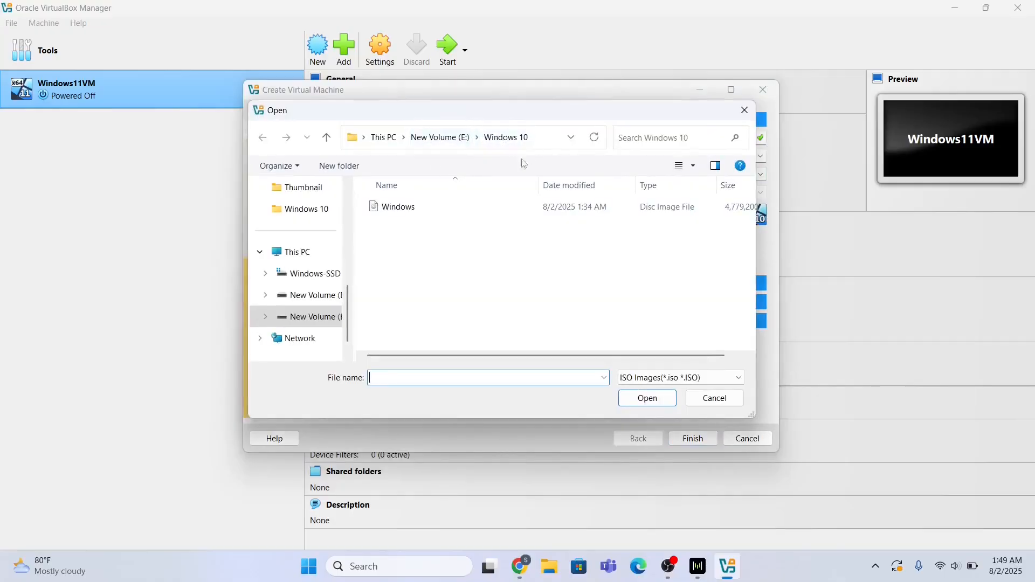
{"action": "double_click", "coordinate": [400, 207]}
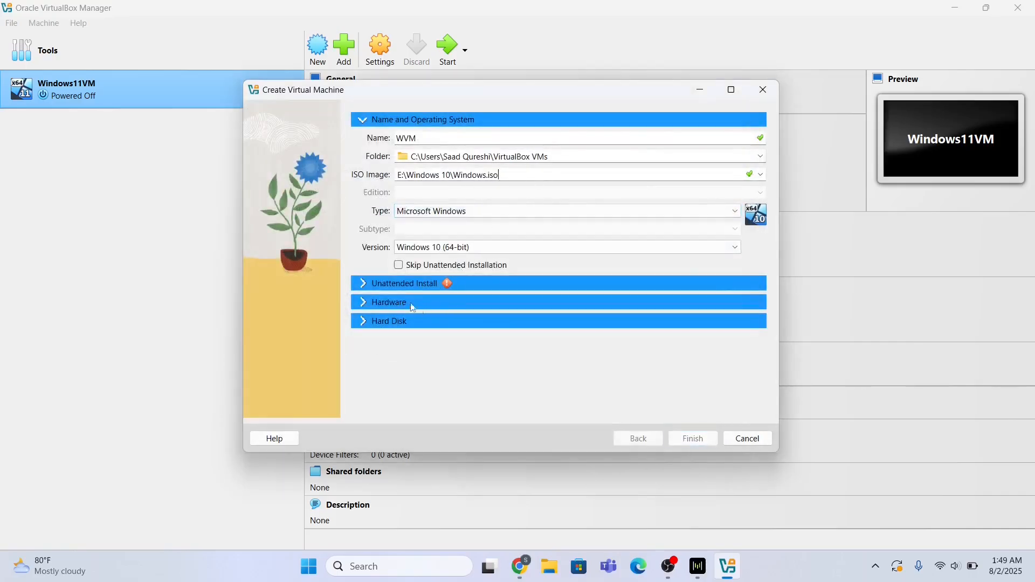
{"action": "left_click", "coordinate": [363, 286]}
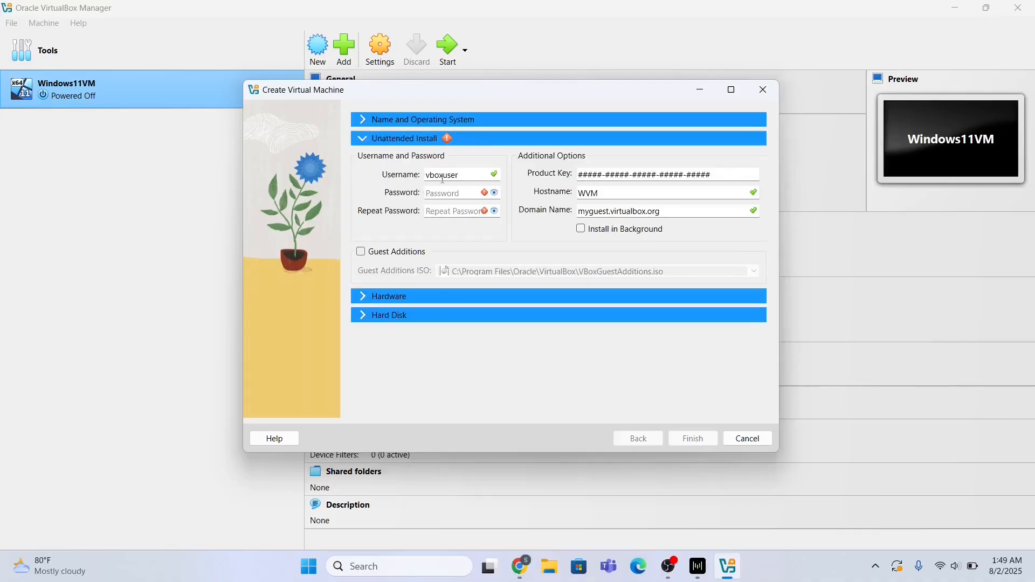
{"action": "double_click", "coordinate": [471, 176]}
- Set the unattended username, enter and confirm the password, and fill the product key with zeros
{"action": "type", "text": "w10"}
{"action": "left_click", "coordinate": [441, 193]}
{"action": "type", "text": "••"}
{"action": "left_click", "coordinate": [443, 209]}
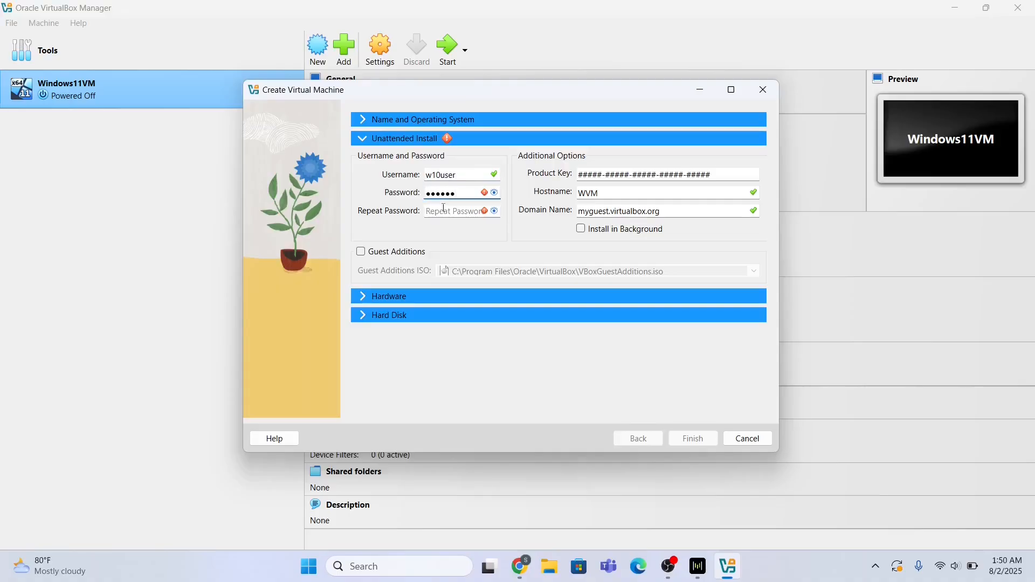
{"action": "type", "text": "••"}
{"action": "type", "text": "3qwe"}
{"action": "left_click", "coordinate": [494, 193]}
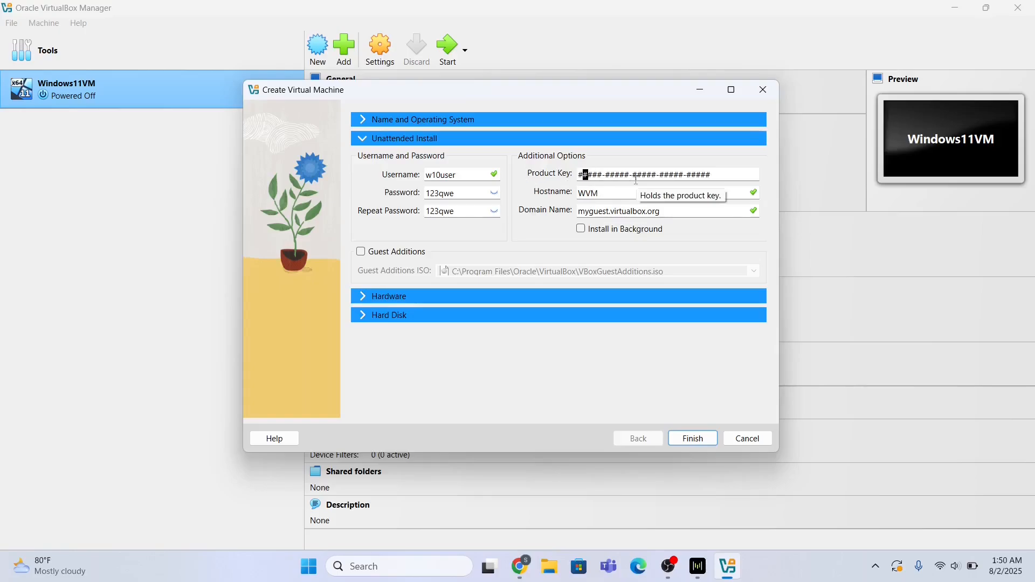
{"action": "type", "text": "0000000000000000000000000"}
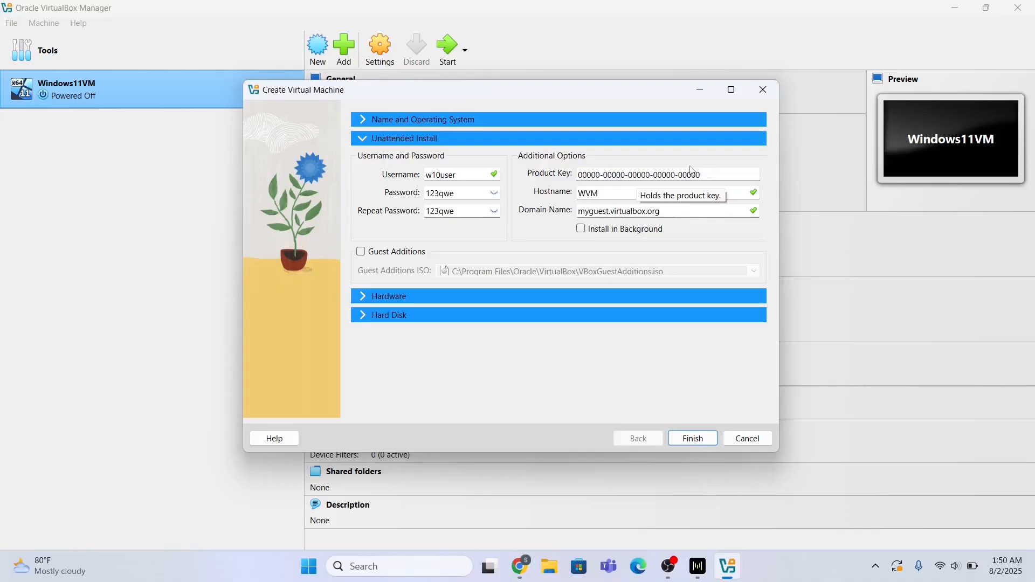
{"action": "left_click", "coordinate": [365, 294]}
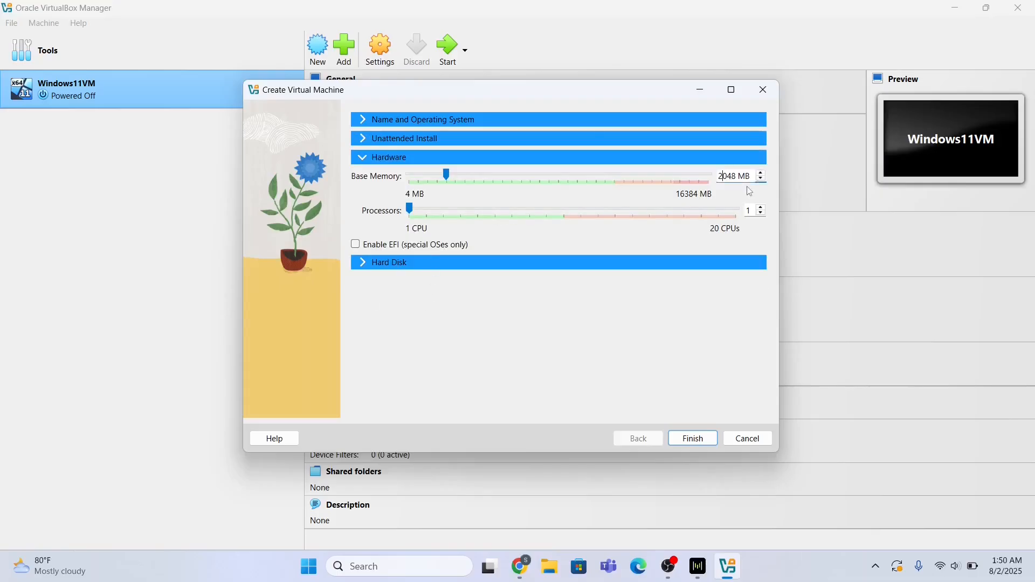
- Give WVM 4048 MB memory, 3 processors and a 50 GB disk, then create it
{"action": "key", "text": "BackSpace"}
{"action": "type", "text": "4"}
{"action": "left_click", "coordinate": [760, 207]}
{"action": "left_click", "coordinate": [760, 208]}
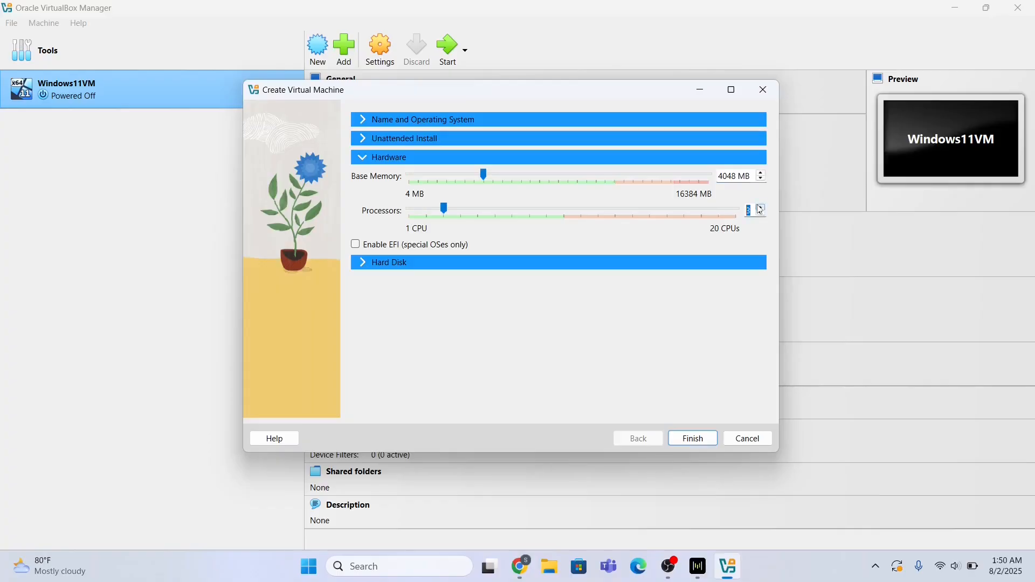
{"action": "left_click", "coordinate": [364, 264]}
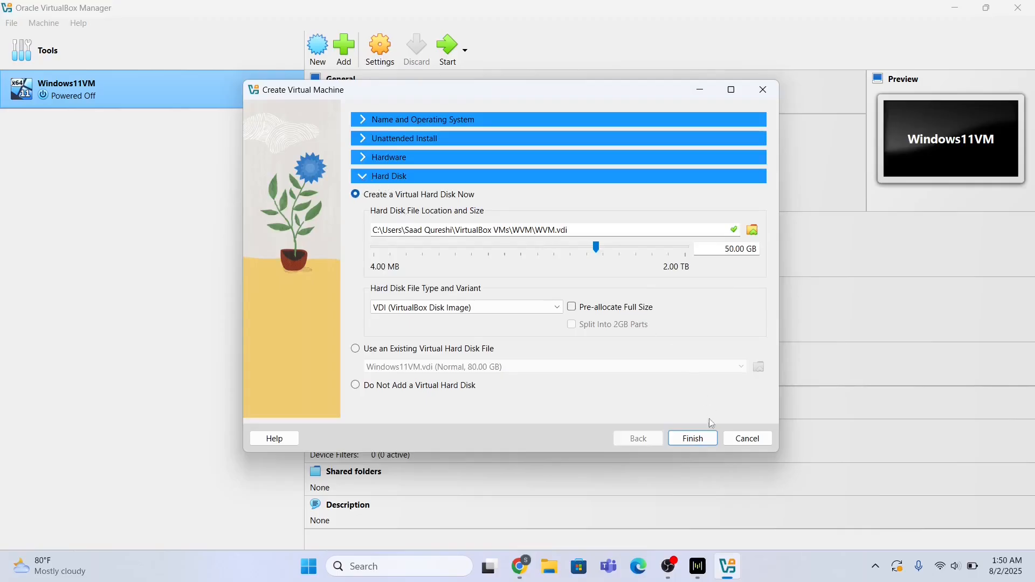
{"action": "left_click", "coordinate": [695, 438]}
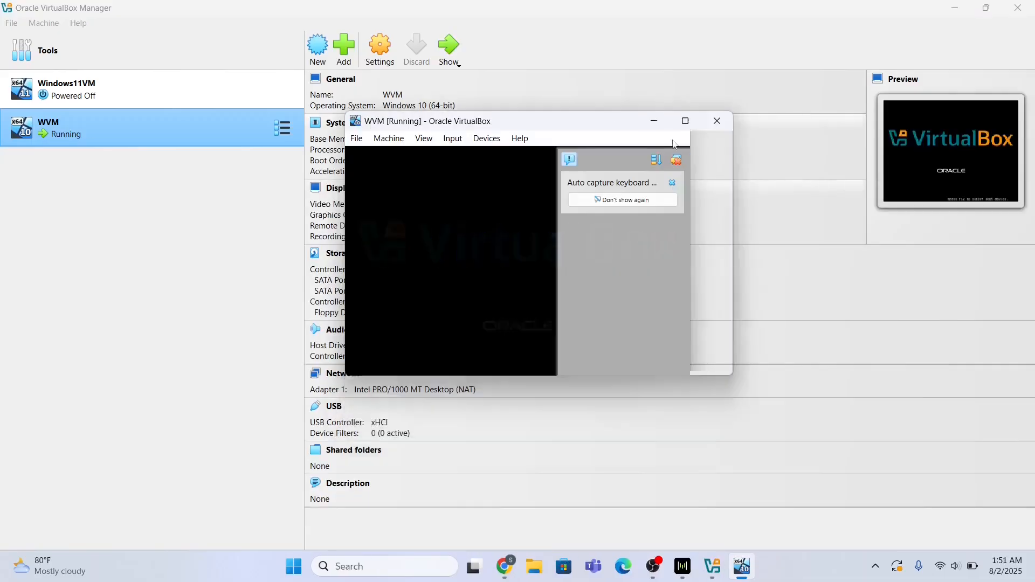
- Maximize the WVM window and skip the product key in Windows Setup
{"action": "left_click", "coordinate": [684, 103]}
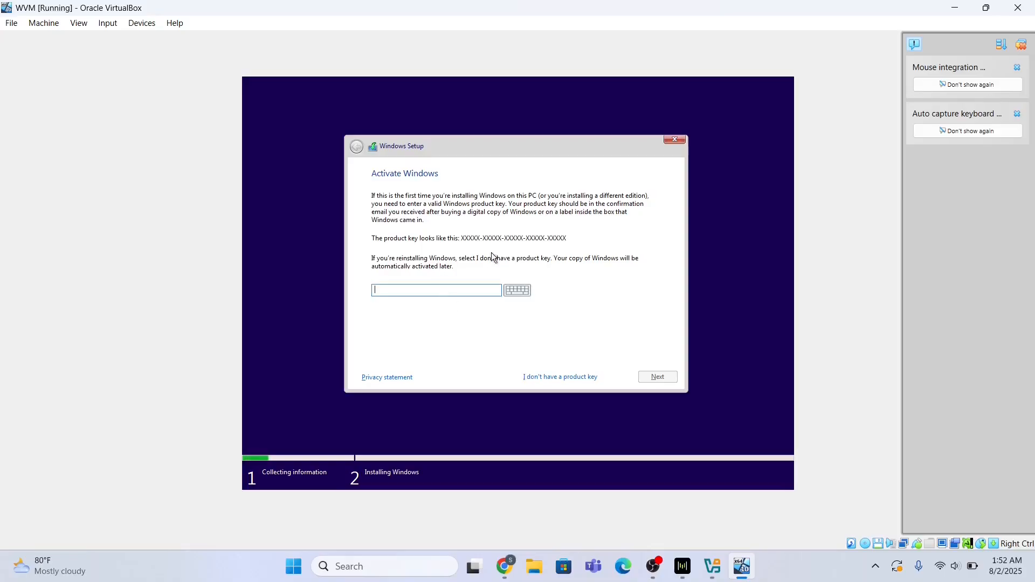
{"action": "left_click", "coordinate": [542, 377]}
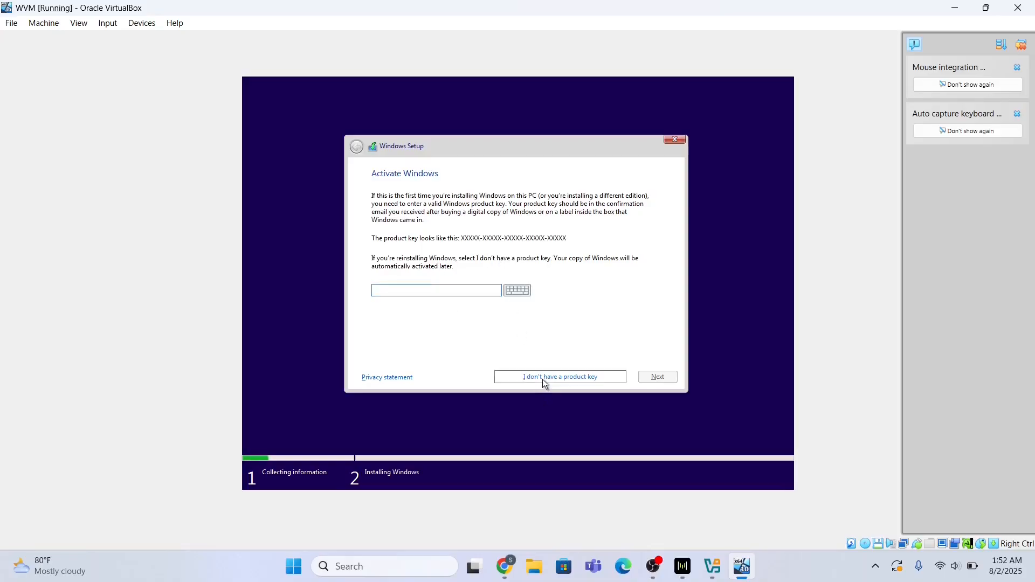